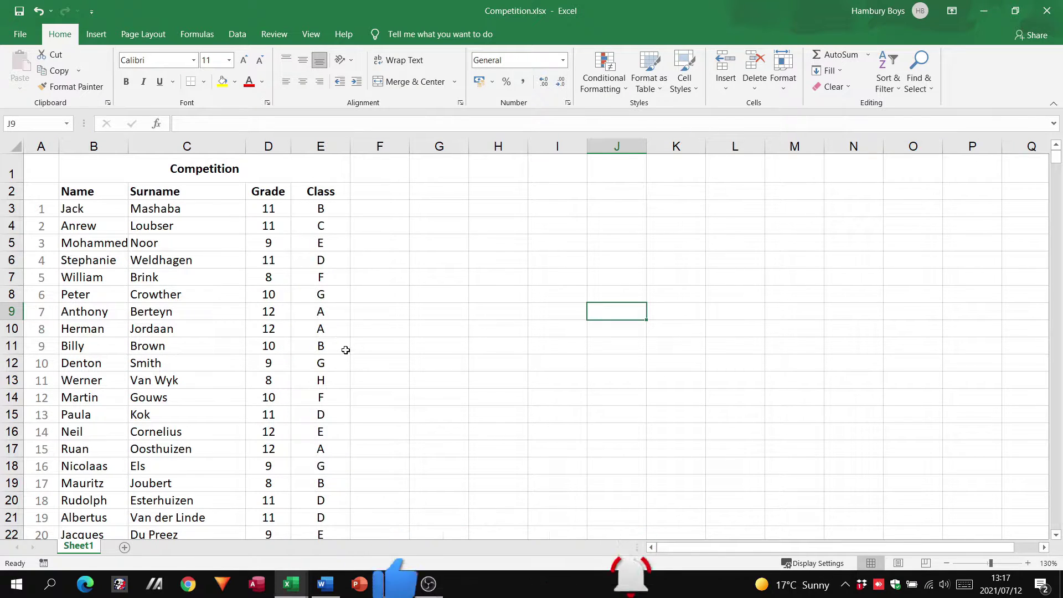
Step: Scroll through the unsorted competition student list
scroll(260, 280, down, 4)
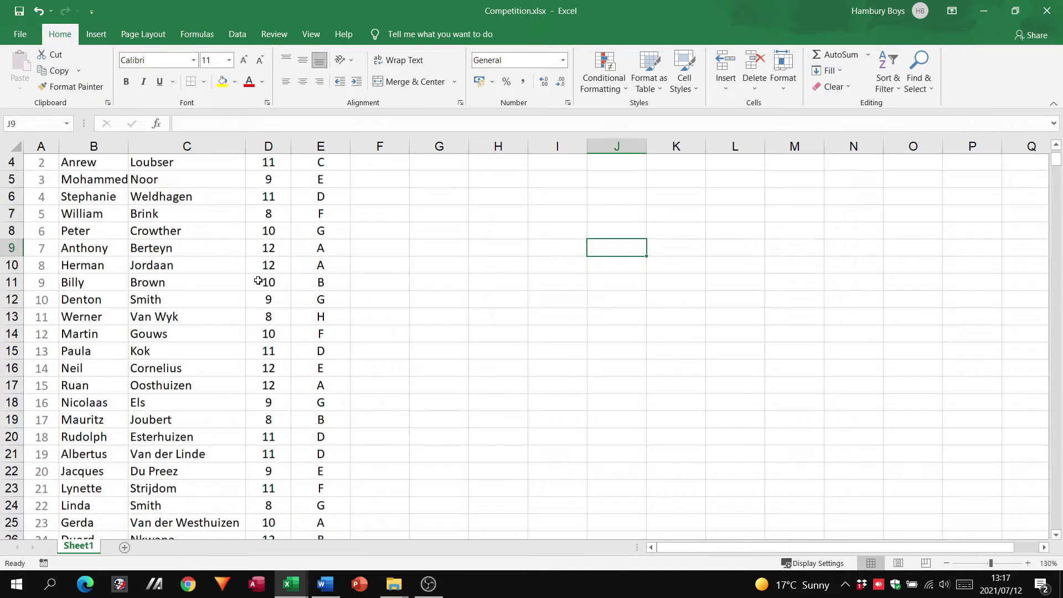
scroll(336, 413, up, 4)
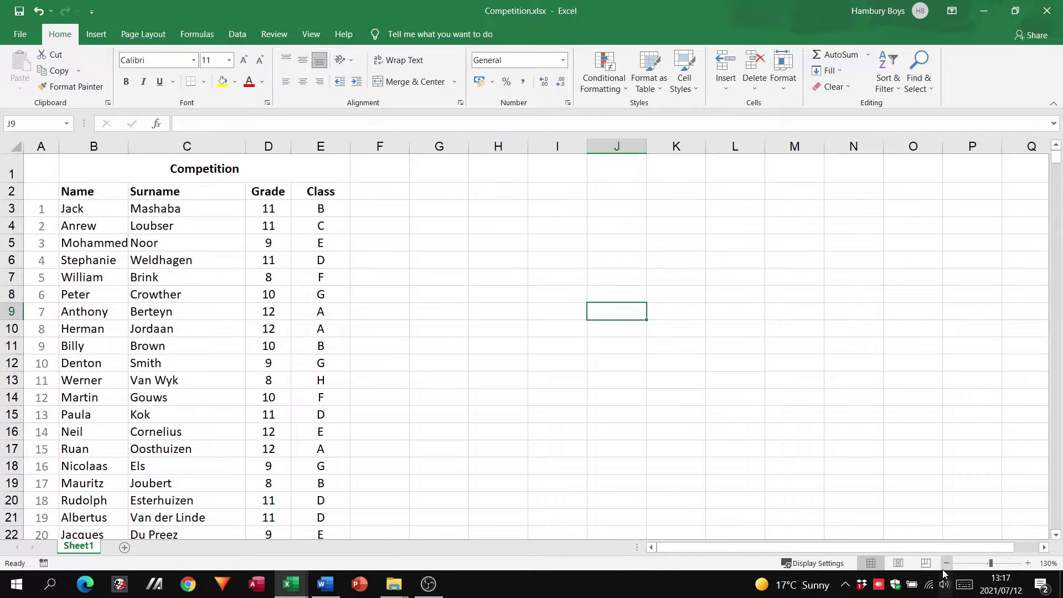
scroll(434, 347, down, 1)
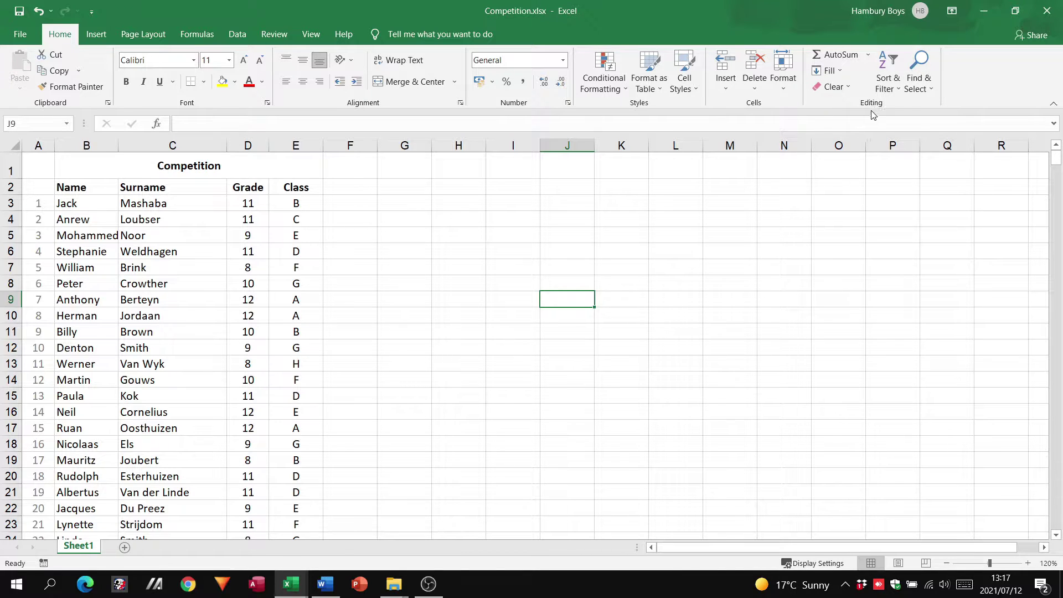
Step: Open the Sort & Filter options, then dismiss them without sorting anything
click(893, 90)
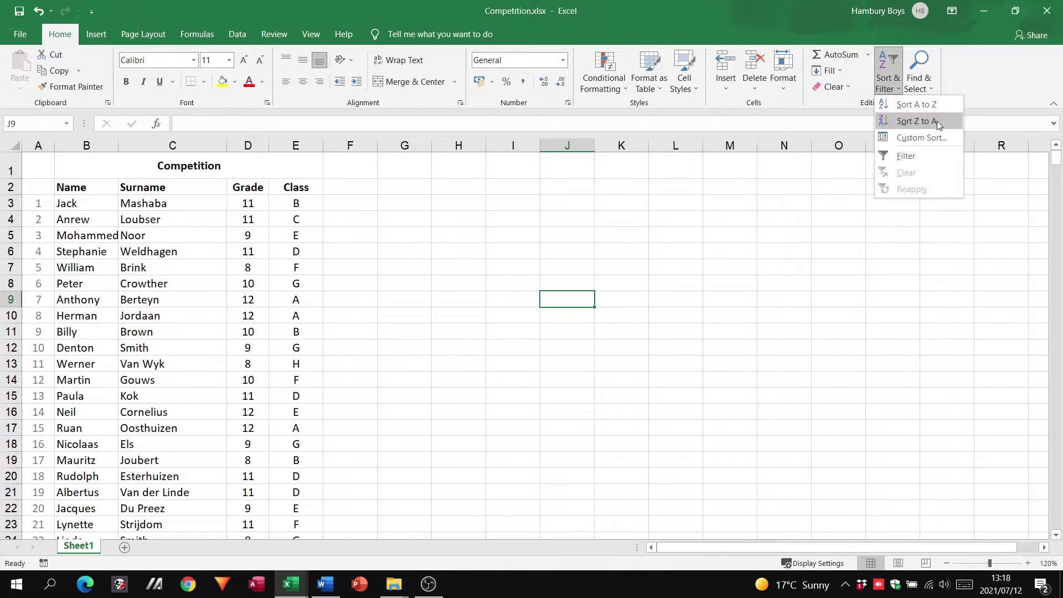
click(769, 218)
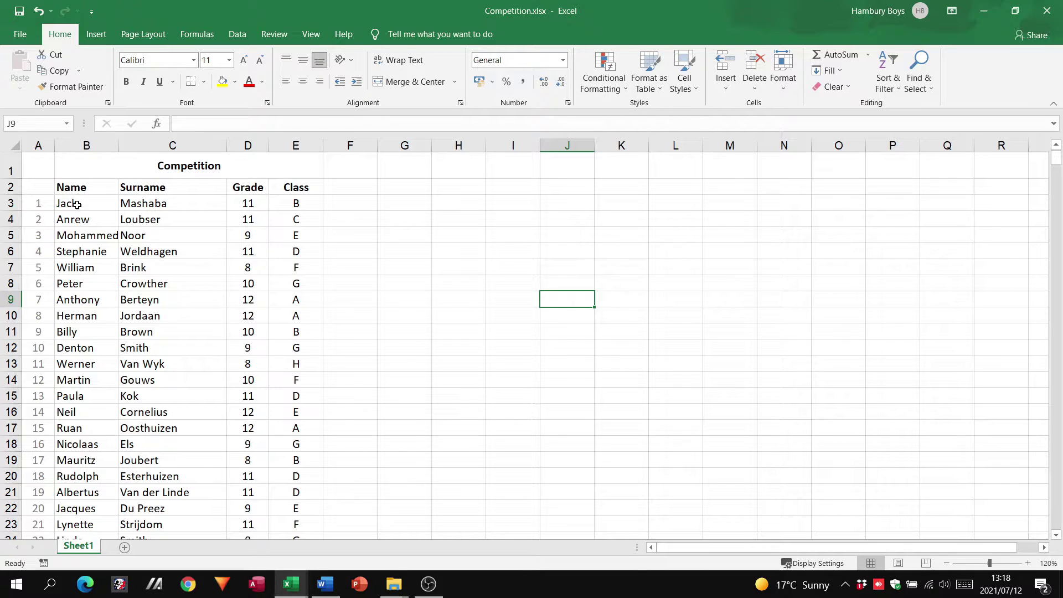
Step: Sort B3:B52 first names A to Z, expanding the selection to keep rows together
drag(76, 204, 82, 477)
scroll(671, 268, up, 9)
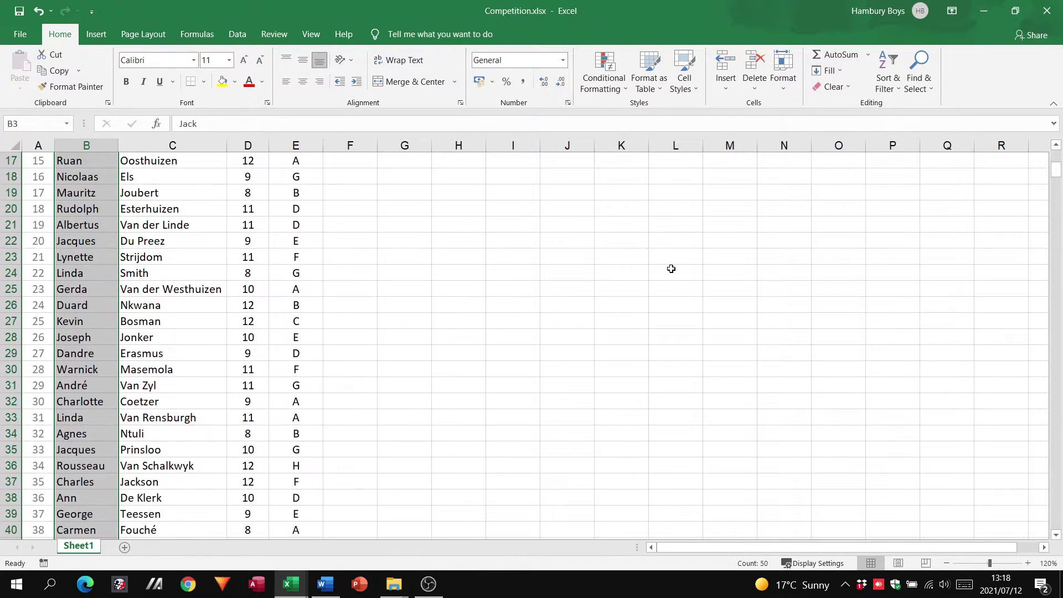
click(888, 80)
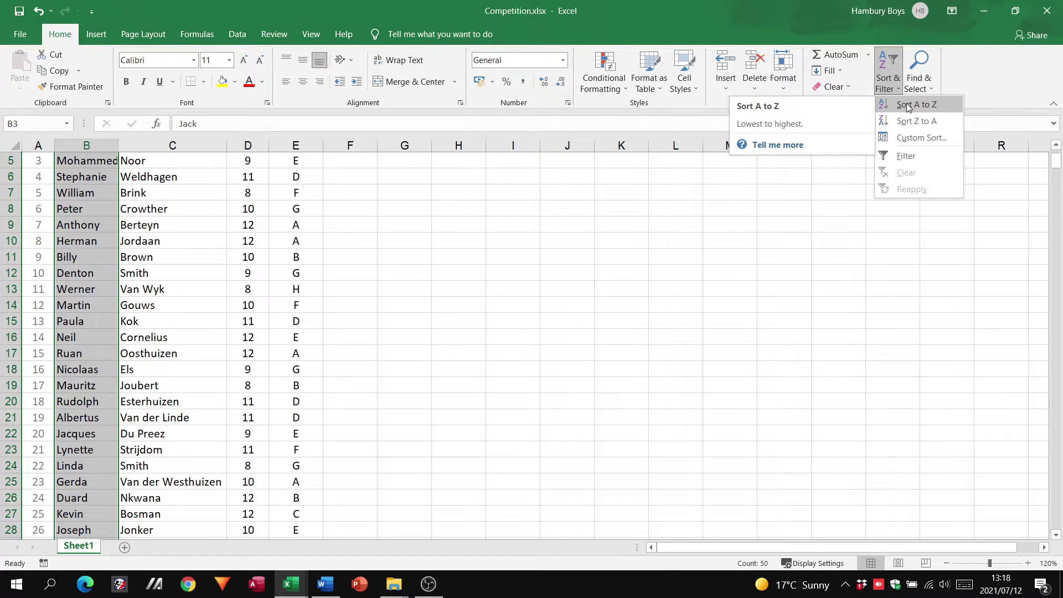
click(908, 105)
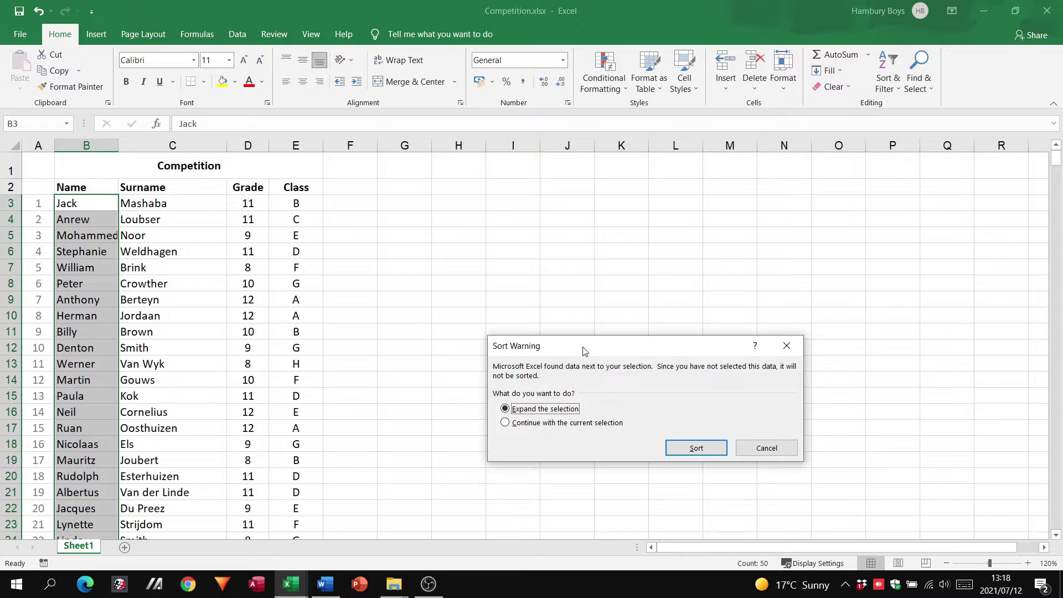
drag(585, 351, 642, 253)
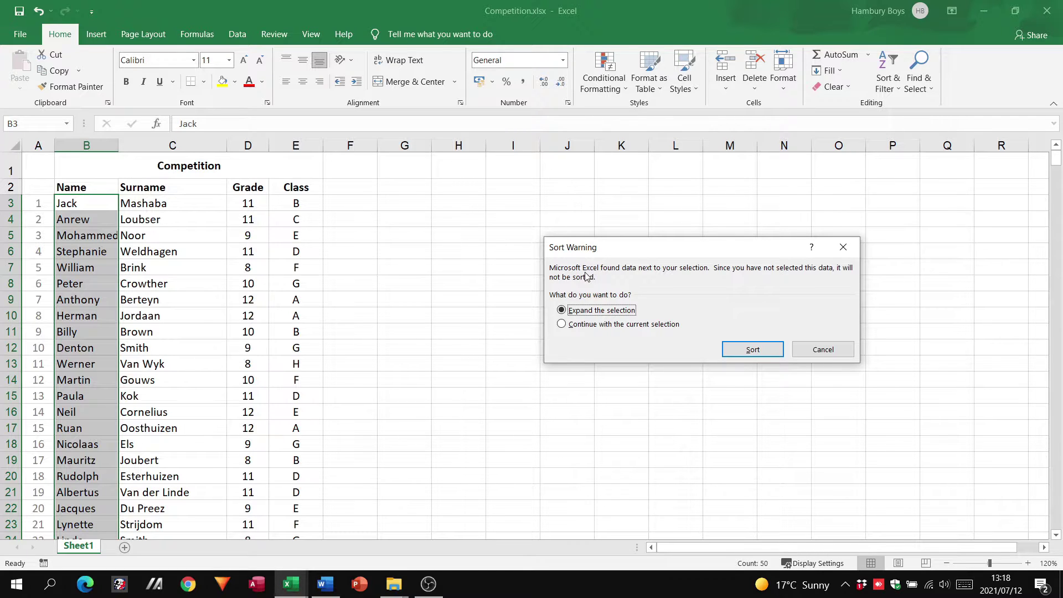
click(752, 349)
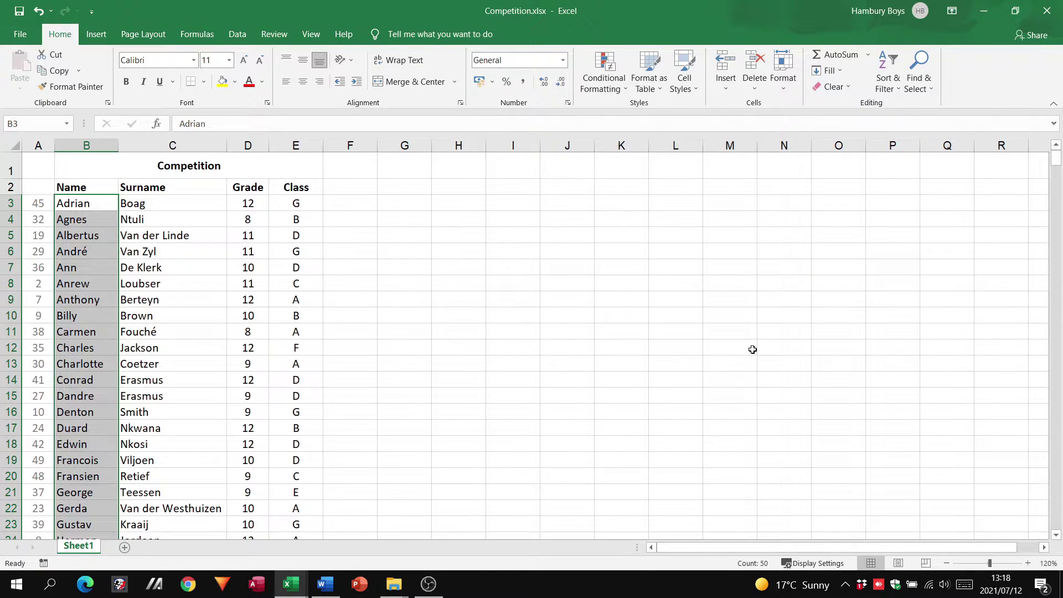
click(357, 228)
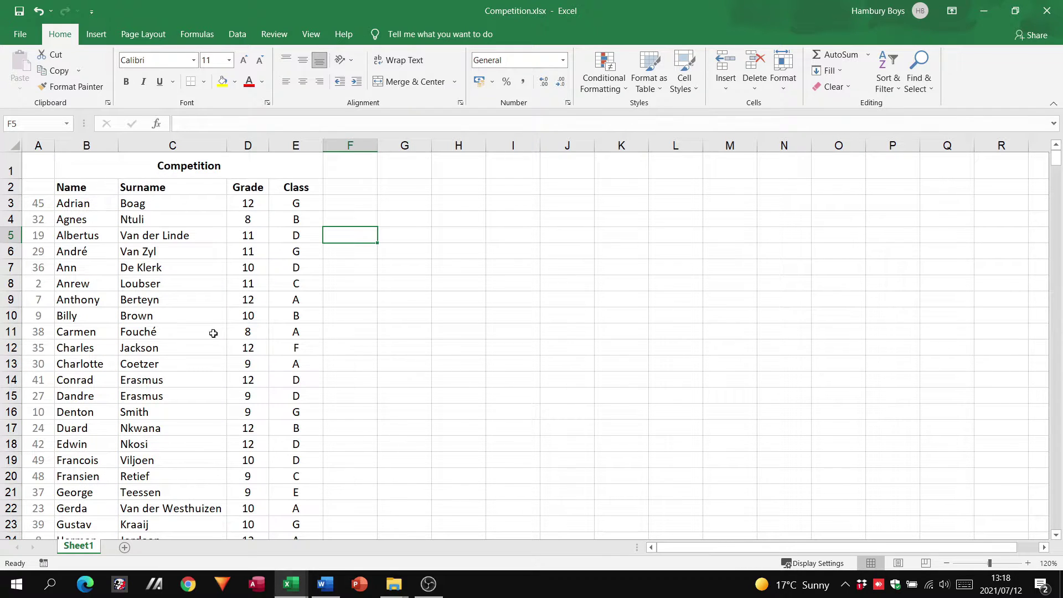
Step: Sort C3:C52 surnames Z to A, expanding the selection to all columns
drag(63, 203, 67, 470)
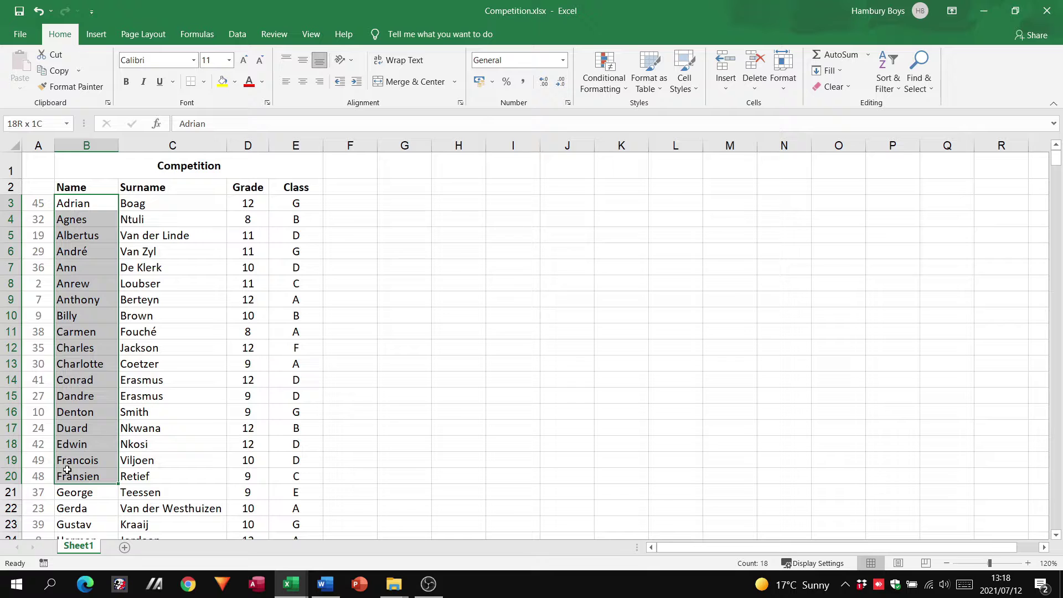
click(145, 266)
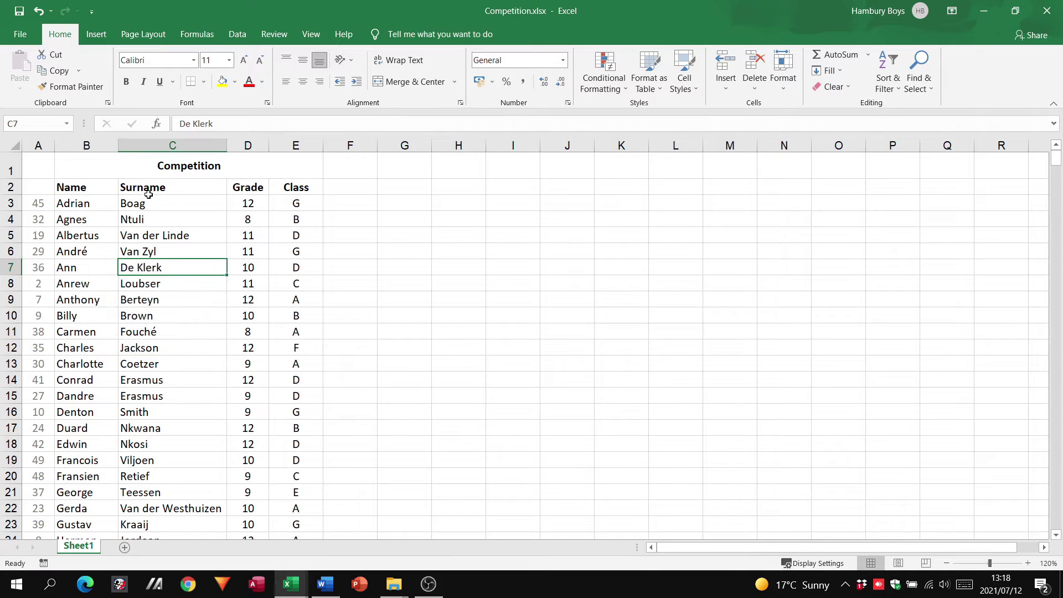
drag(147, 201, 167, 548)
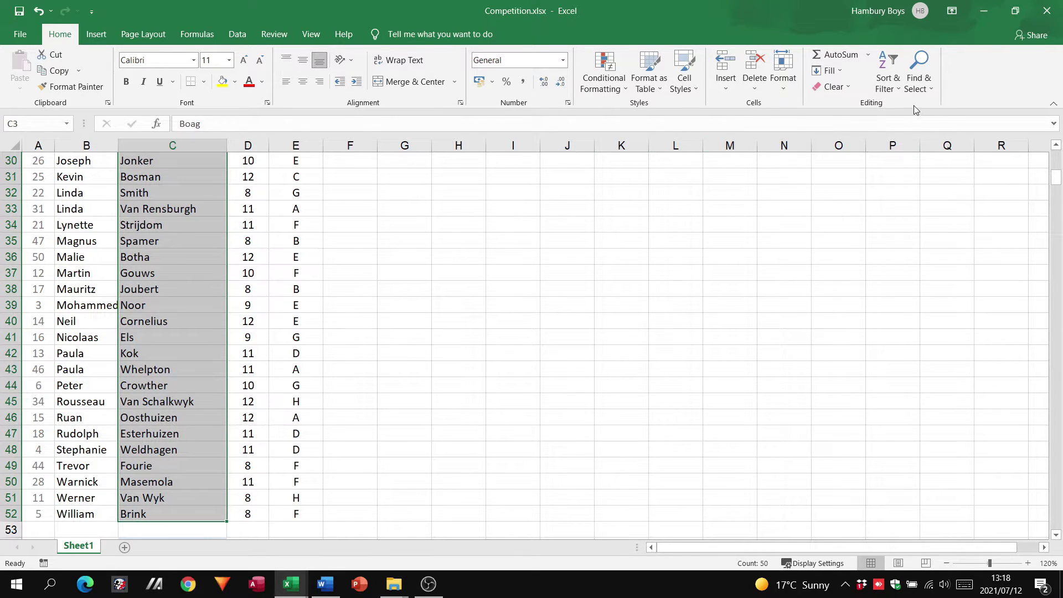
click(889, 82)
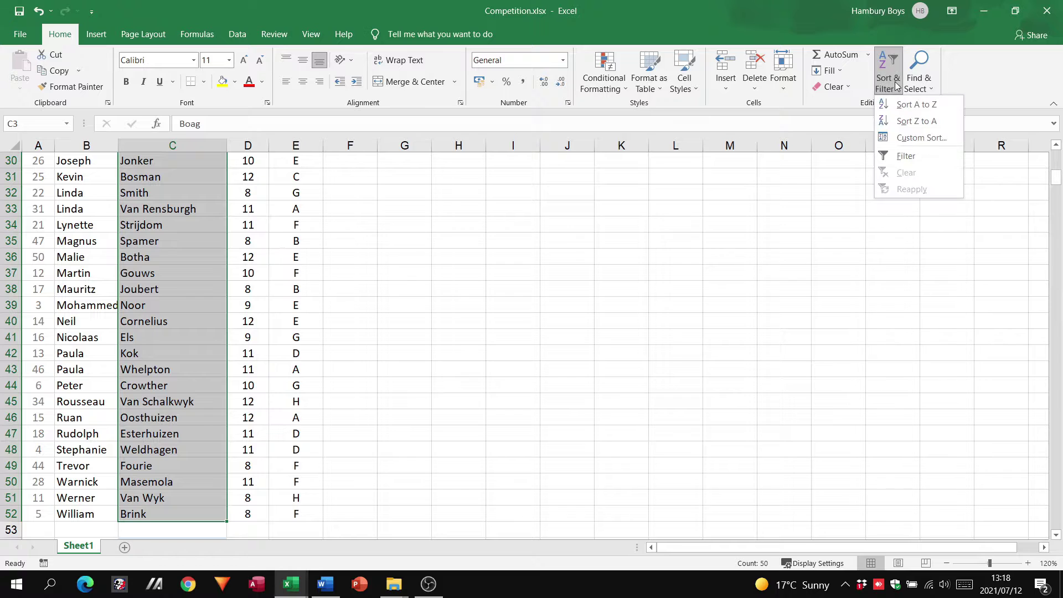
click(908, 121)
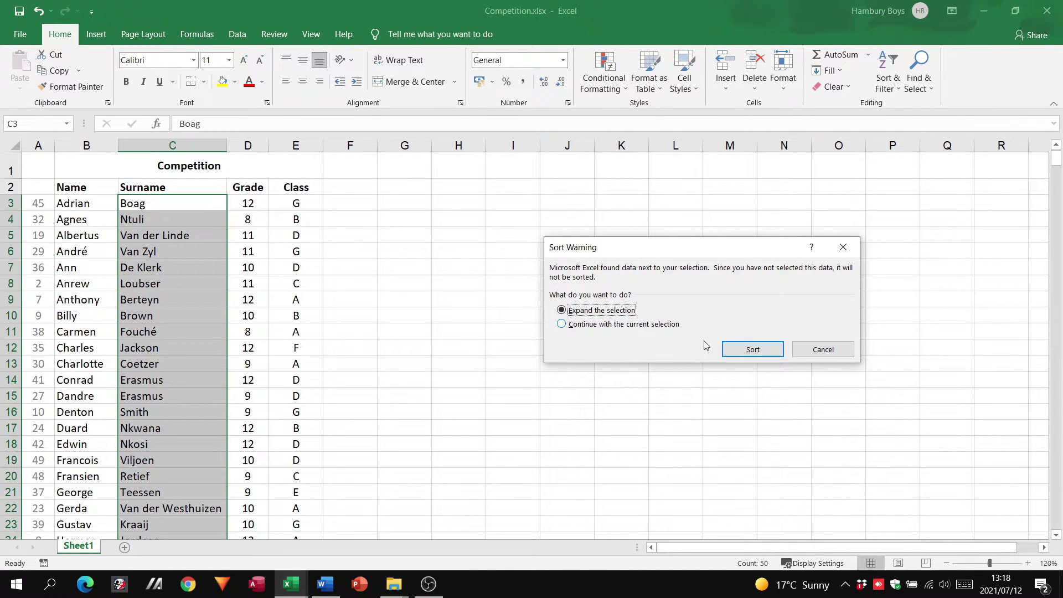
click(745, 351)
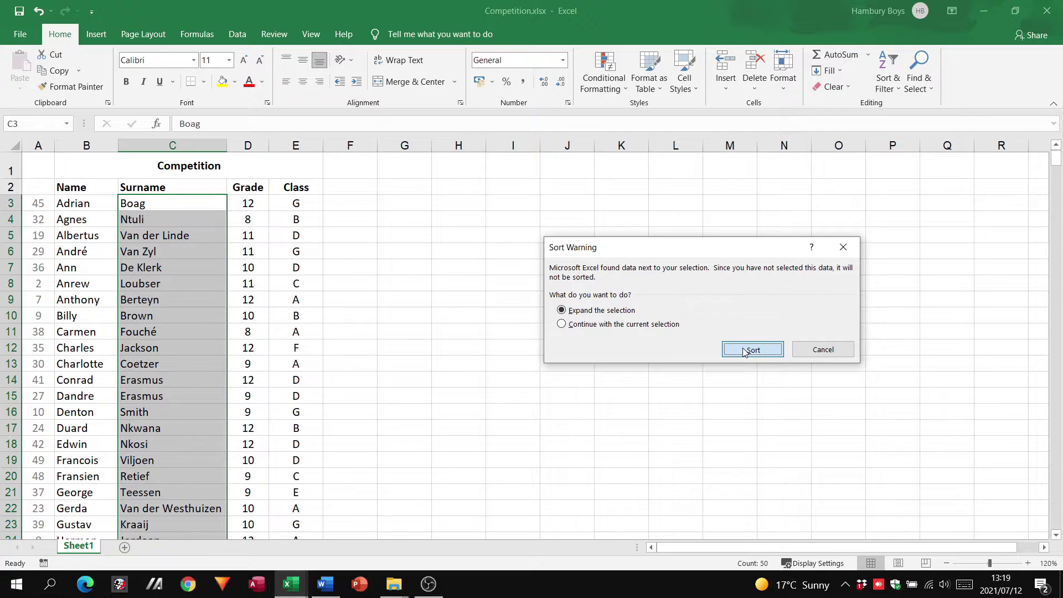
click(747, 350)
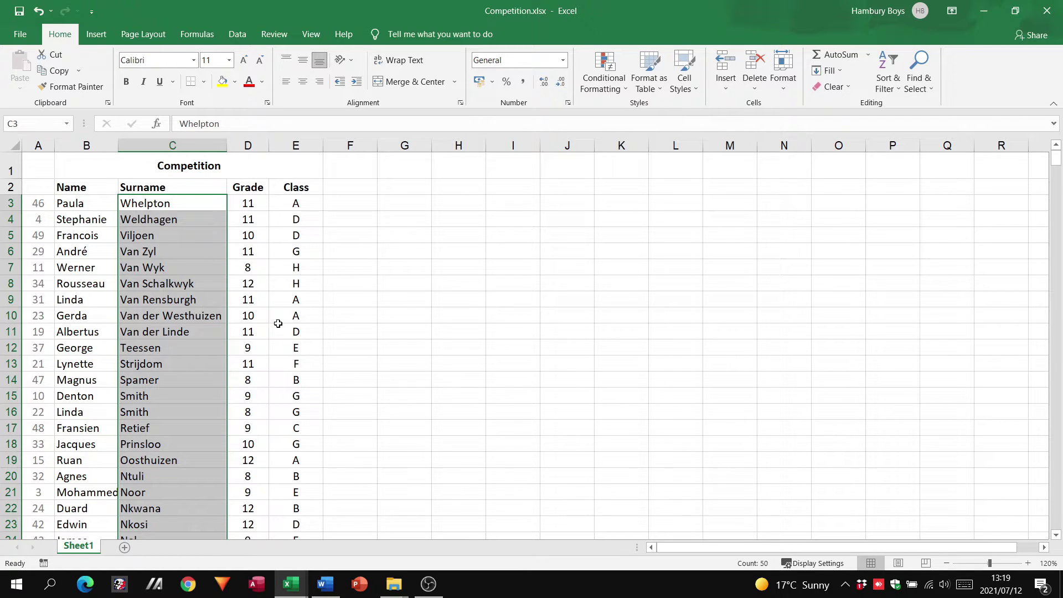
Step: Select the full table B3:E52 and open the Custom Sort dialog
click(374, 282)
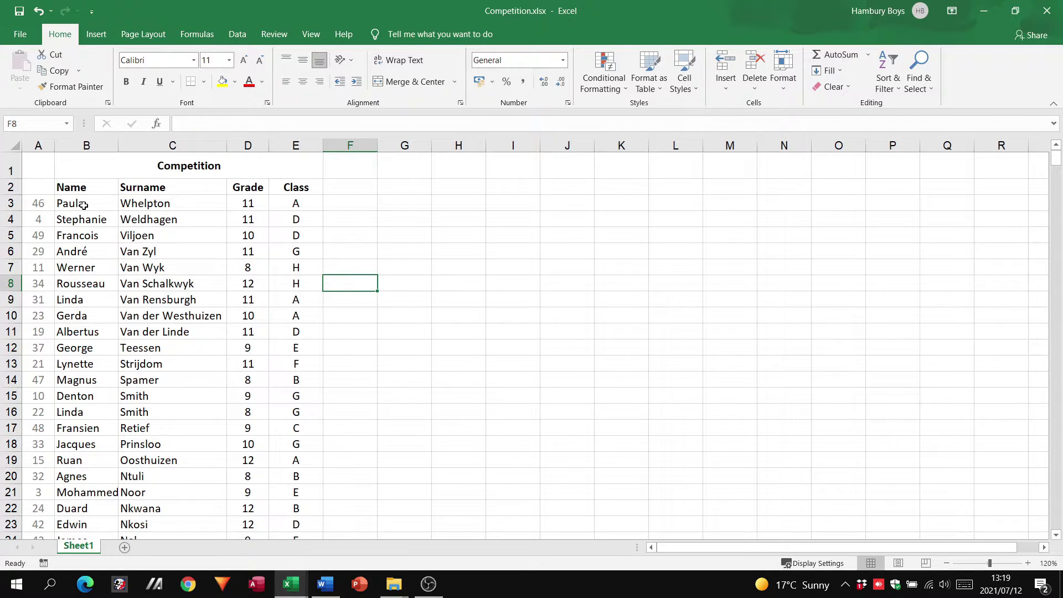
drag(83, 206, 298, 519)
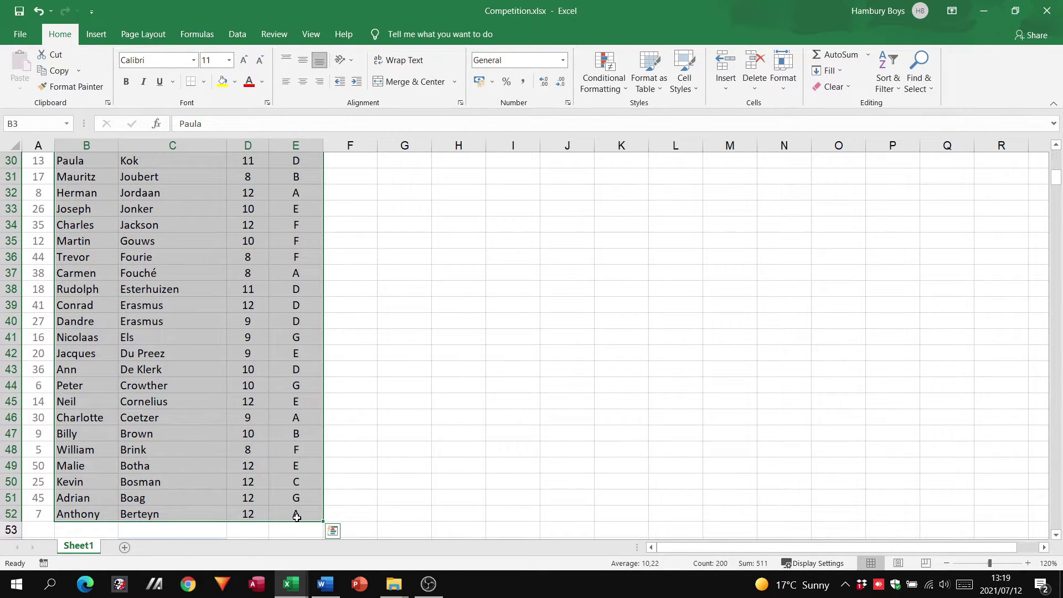
click(903, 94)
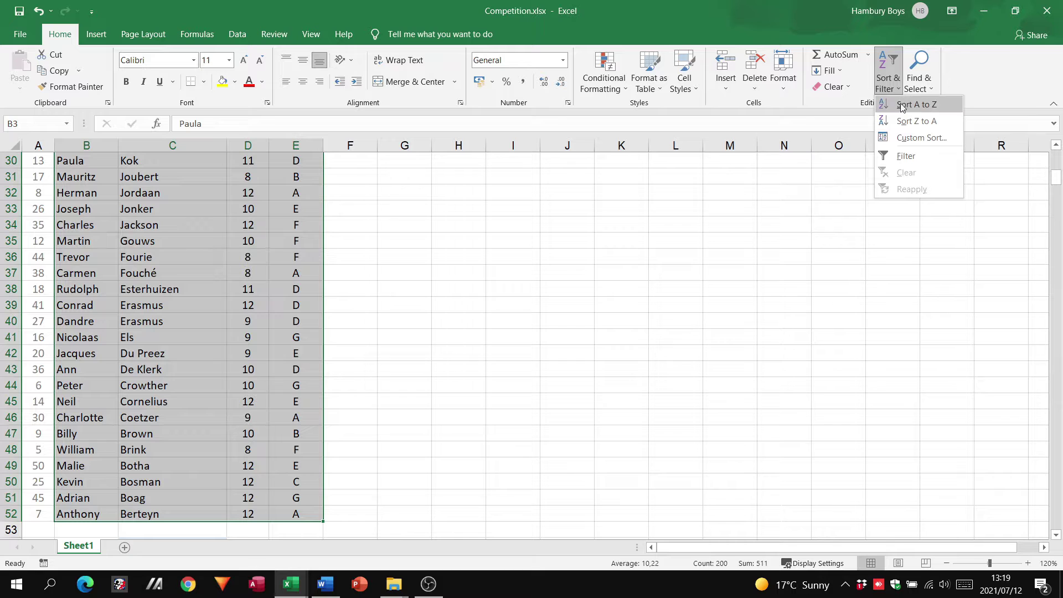
click(906, 136)
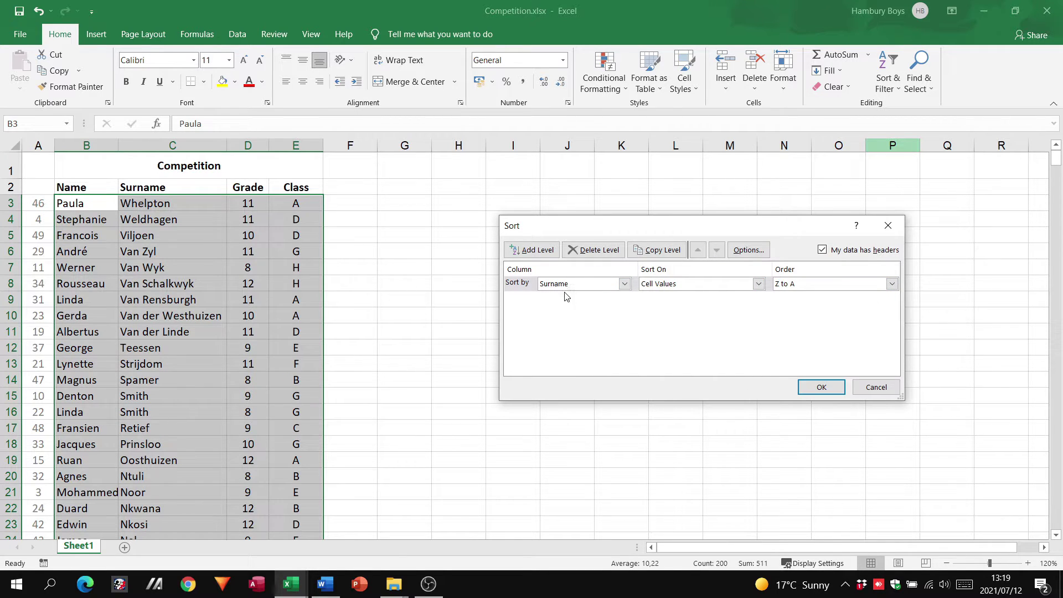
Step: Keep Surname Z to A on cell values and add a Grade smallest-to-largest level
click(619, 285)
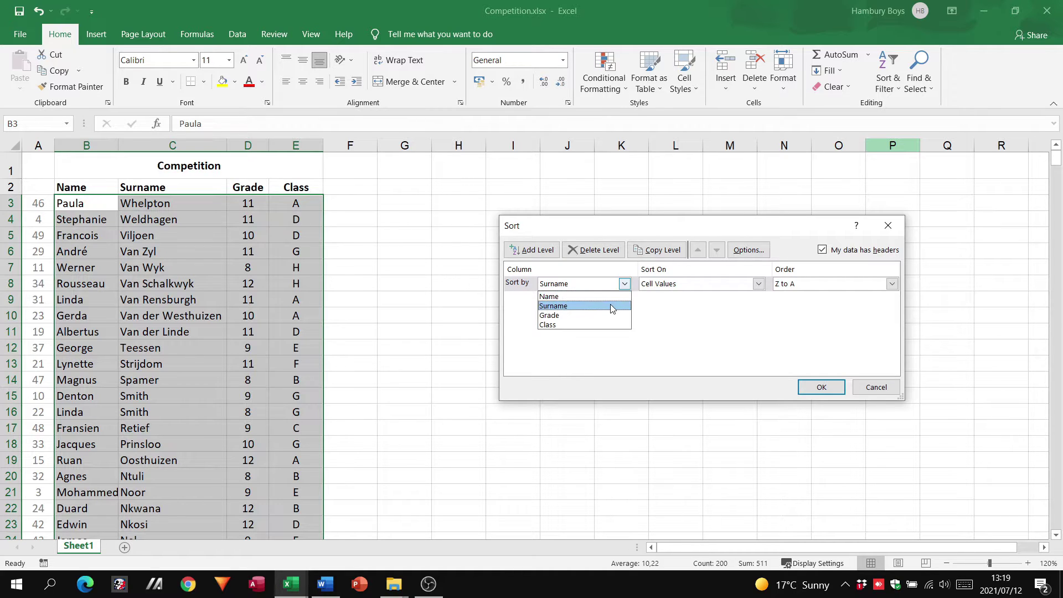
click(611, 305)
click(700, 285)
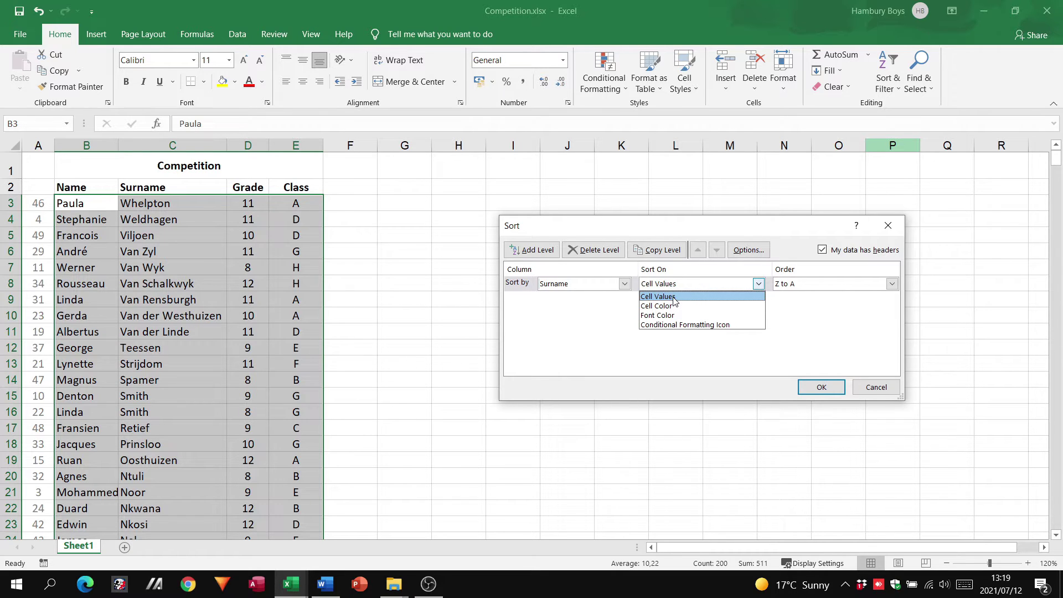
click(808, 287)
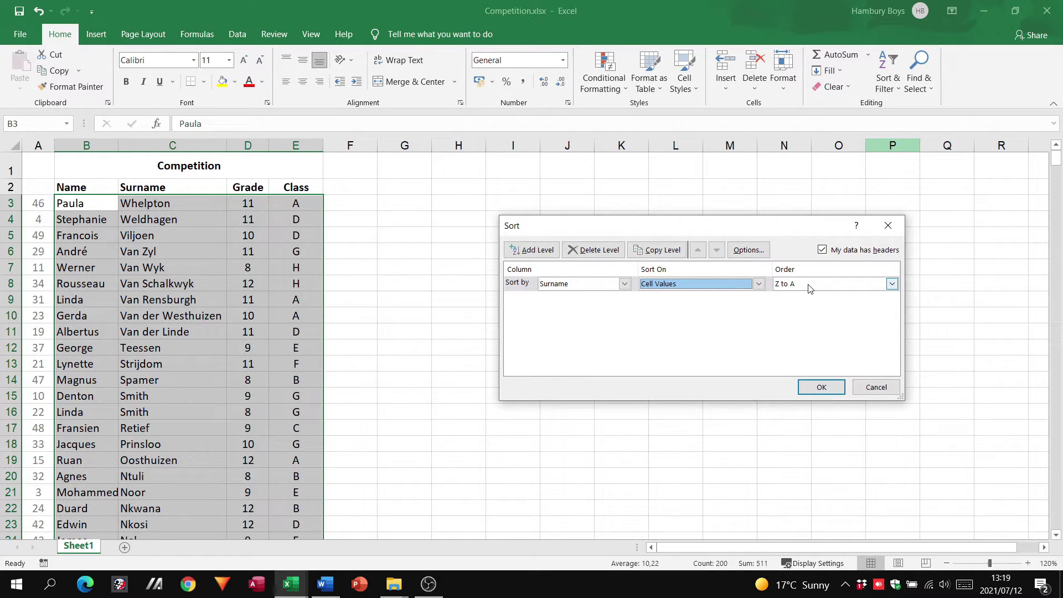
click(535, 250)
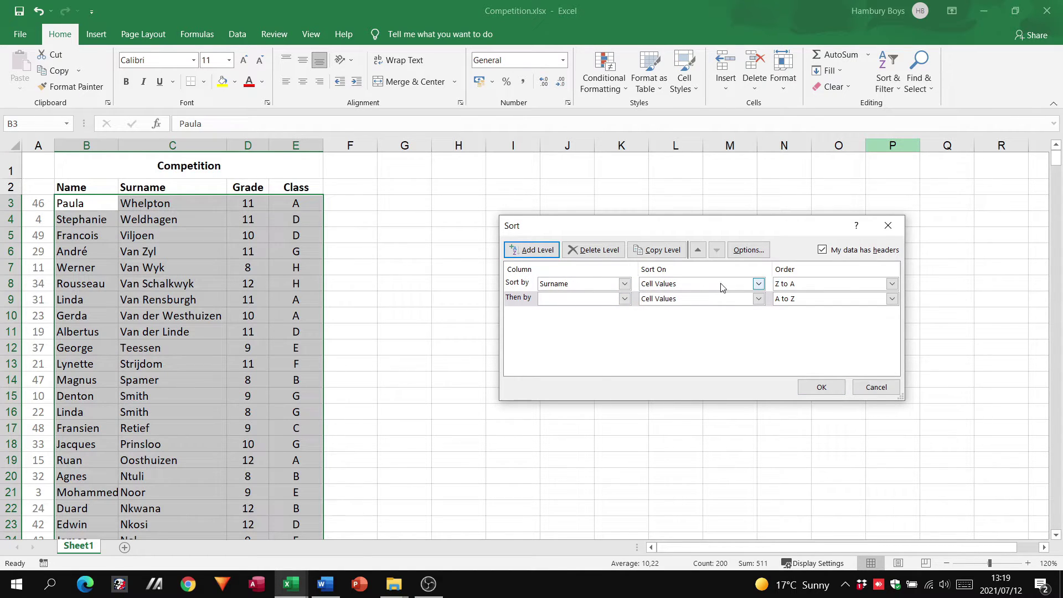
click(624, 300)
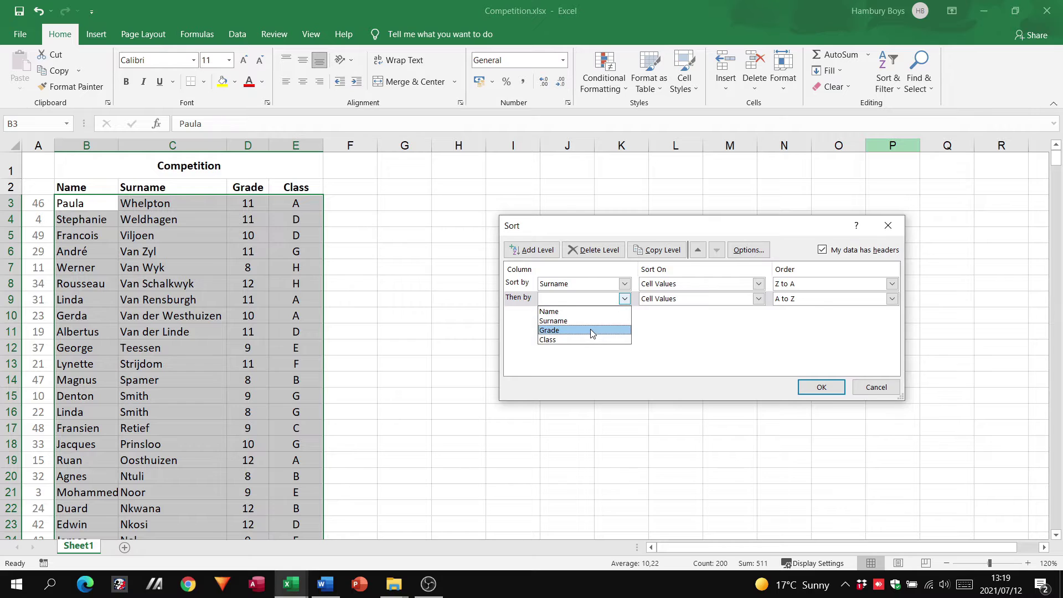
click(551, 330)
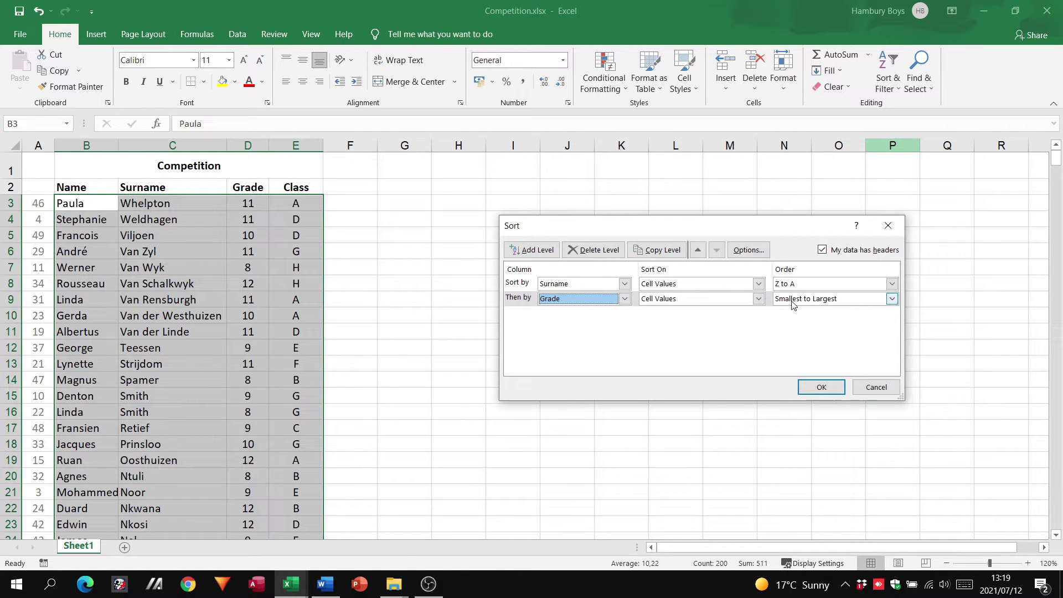
click(823, 388)
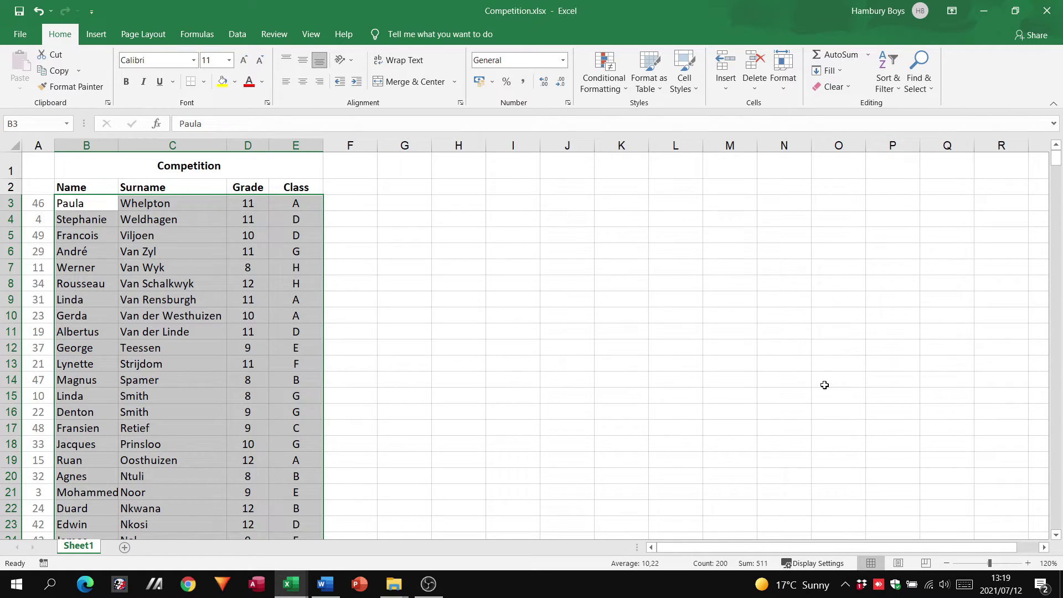
click(824, 385)
click(544, 359)
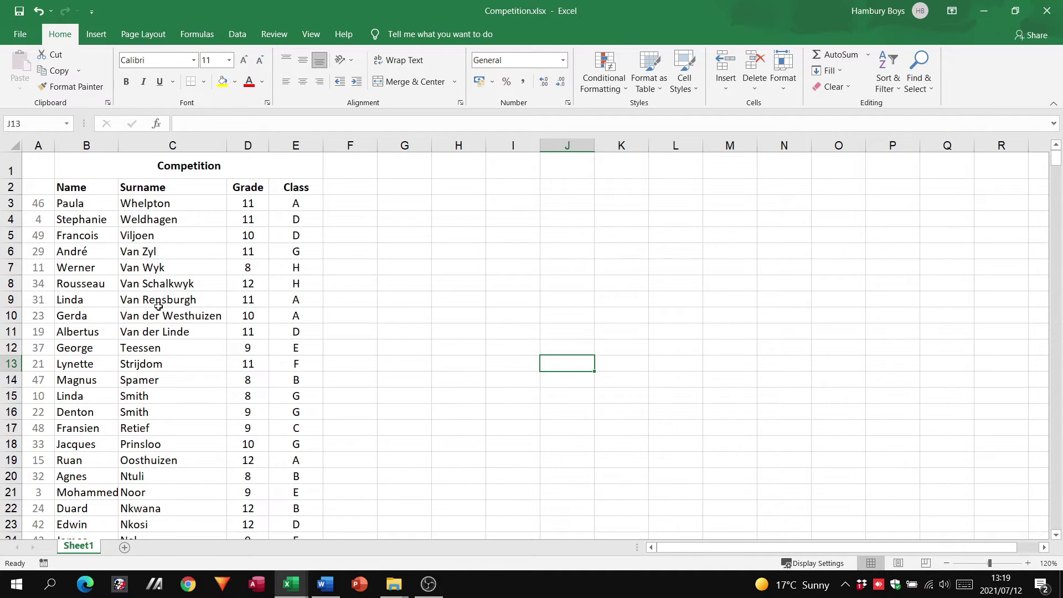
scroll(173, 441, down, 2)
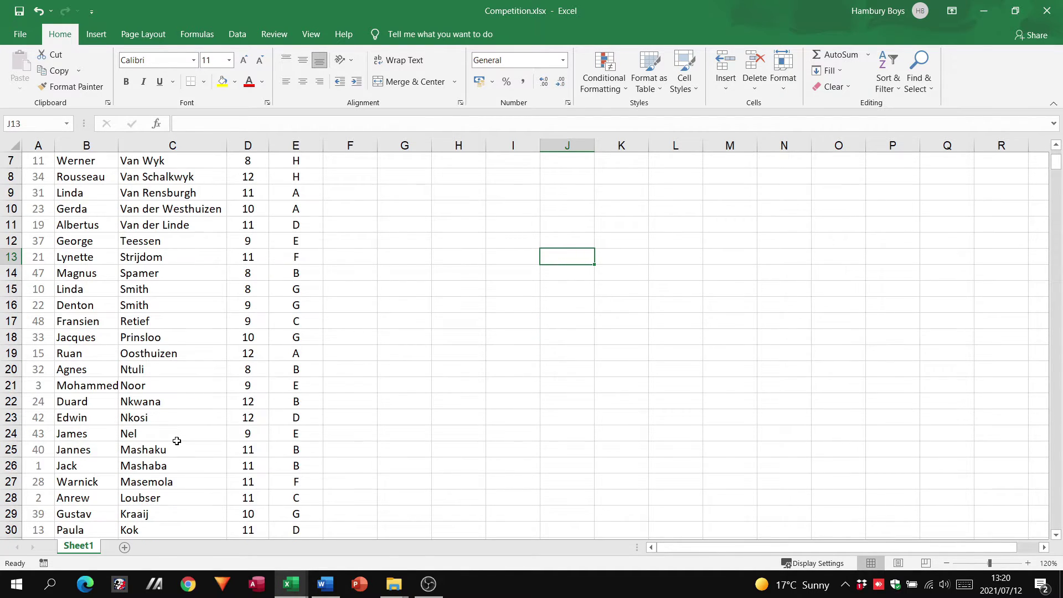
scroll(177, 441, down, 4)
scroll(177, 441, up, 3)
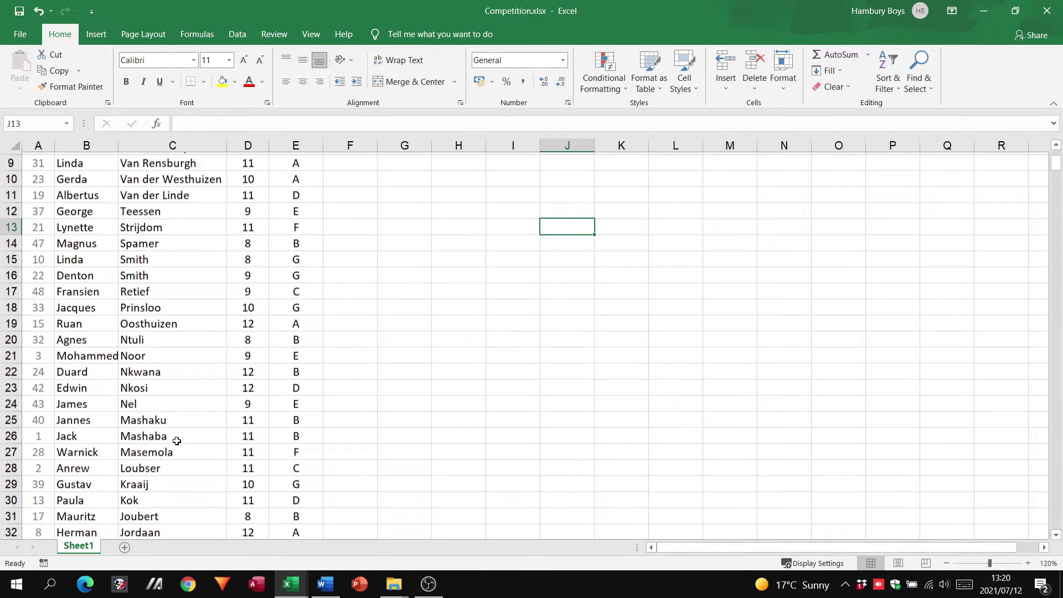
scroll(177, 441, up, 3)
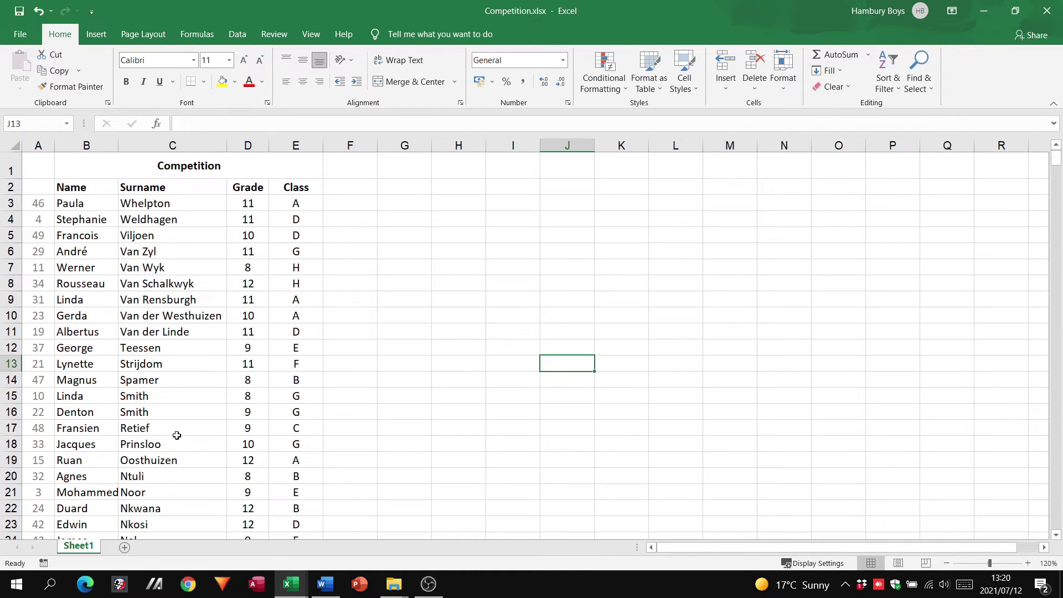
Step: Dismiss the range warning, reselect B3:E52 and open Custom Sort
click(895, 88)
click(903, 138)
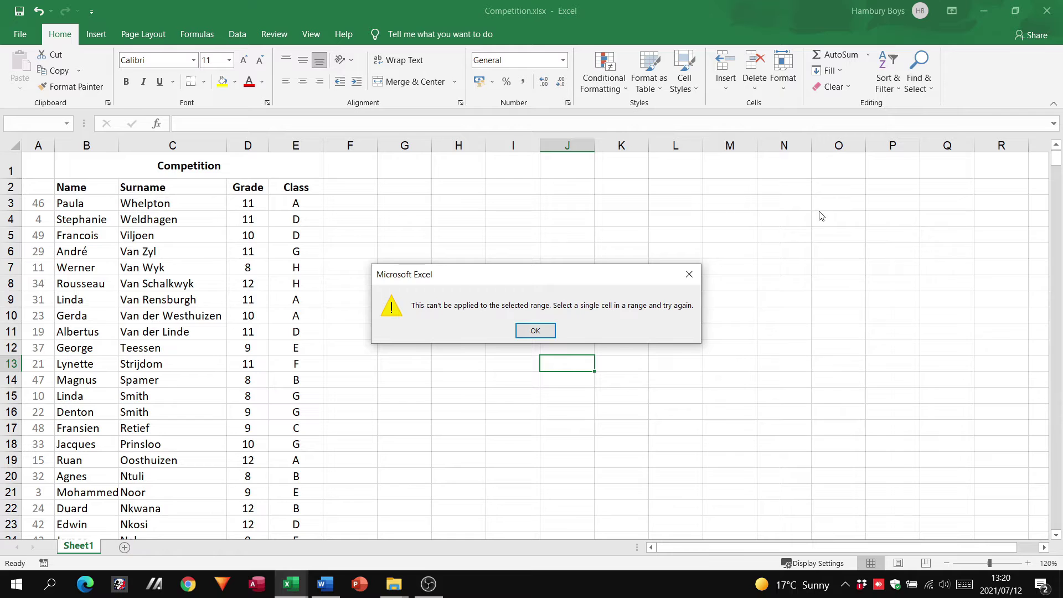
click(536, 330)
drag(71, 203, 308, 468)
click(889, 78)
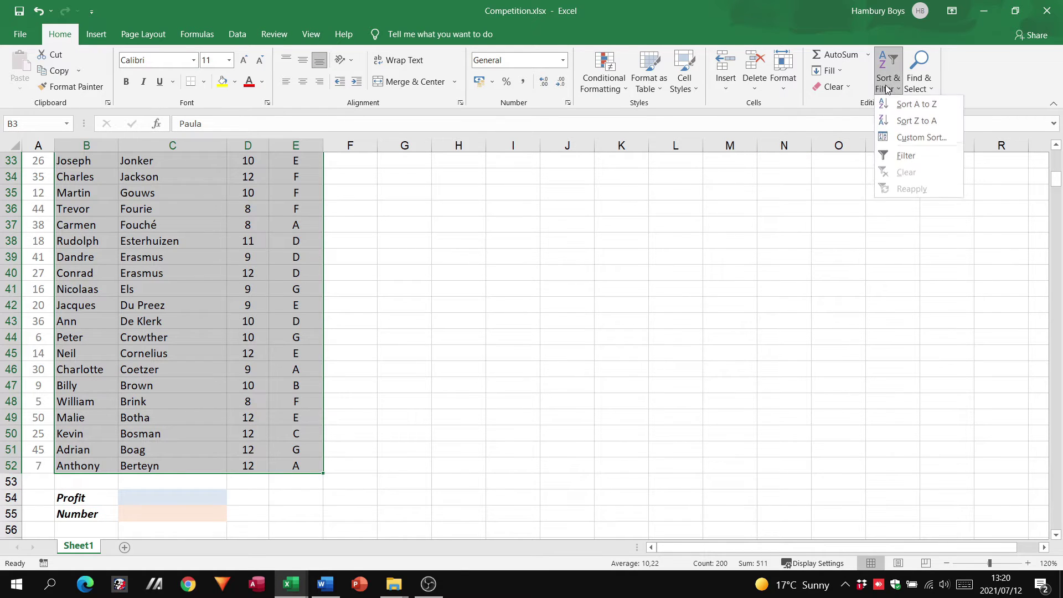
click(906, 136)
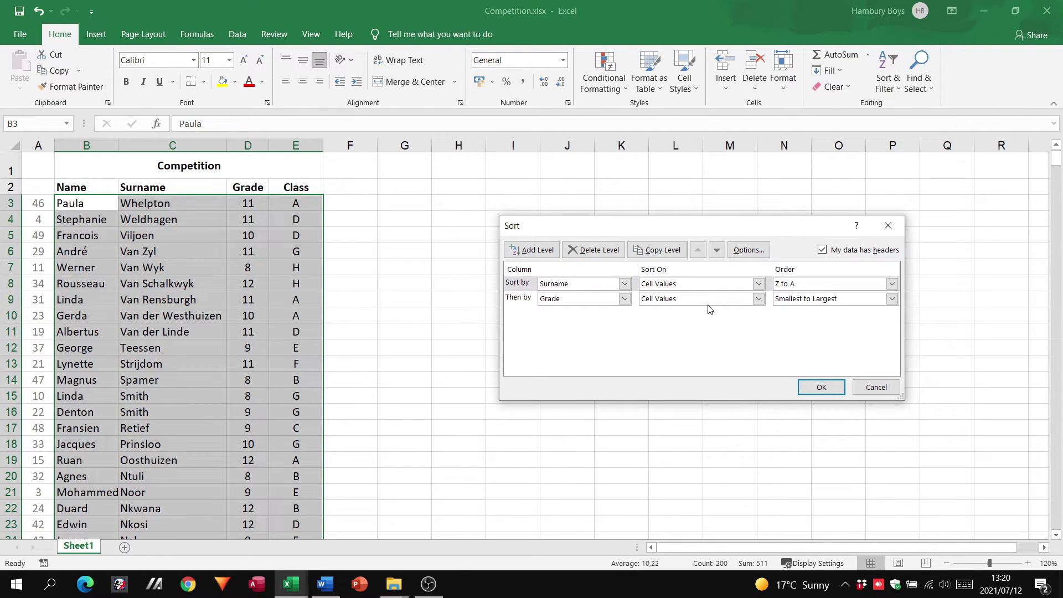
Step: Set Grade to sort on Font Color and Surname on Cell Color, then apply
click(713, 299)
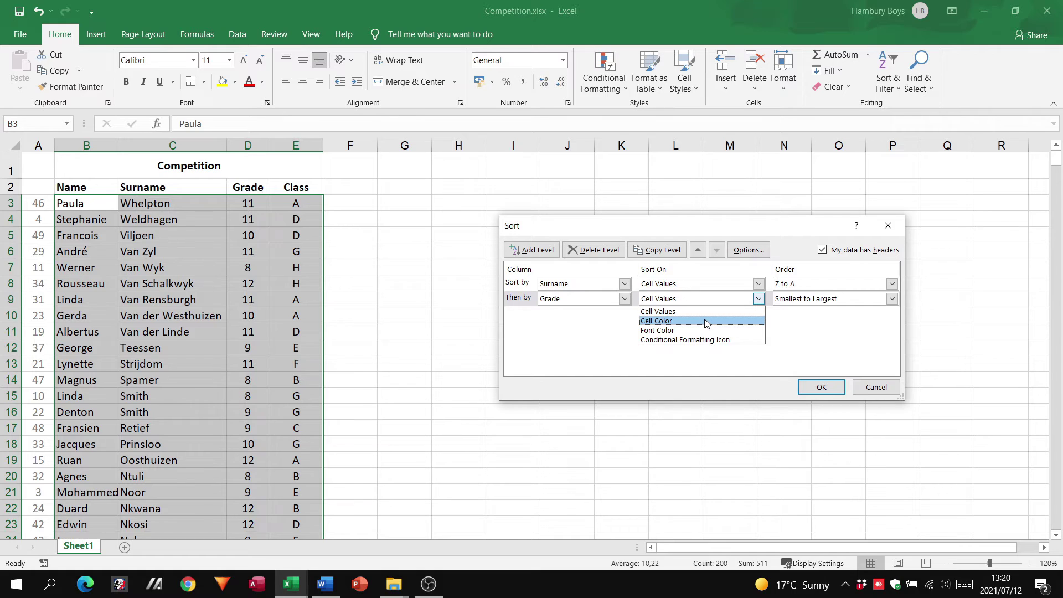
click(706, 322)
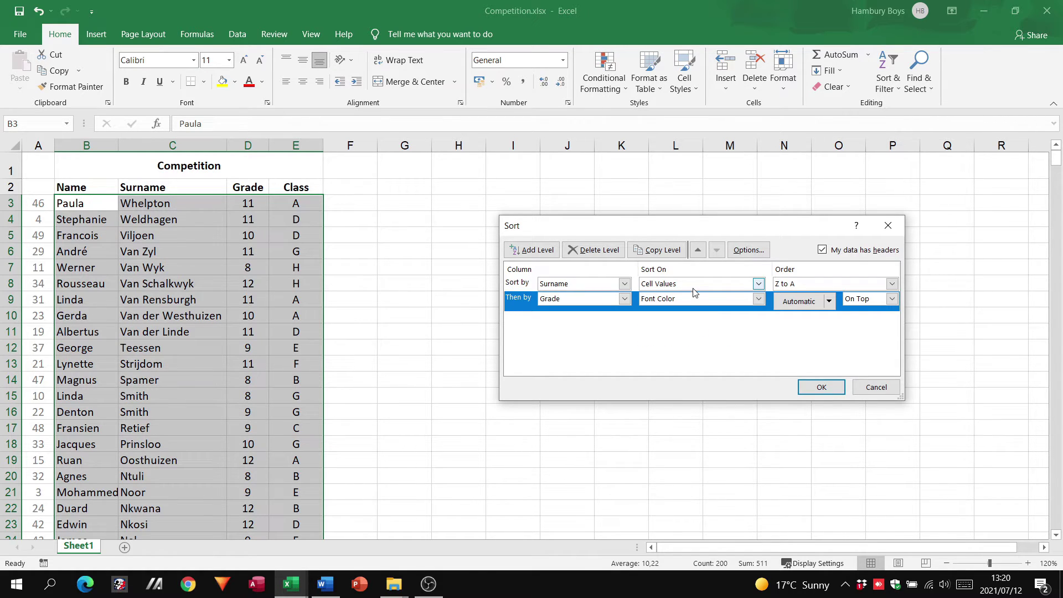
click(696, 285)
click(689, 305)
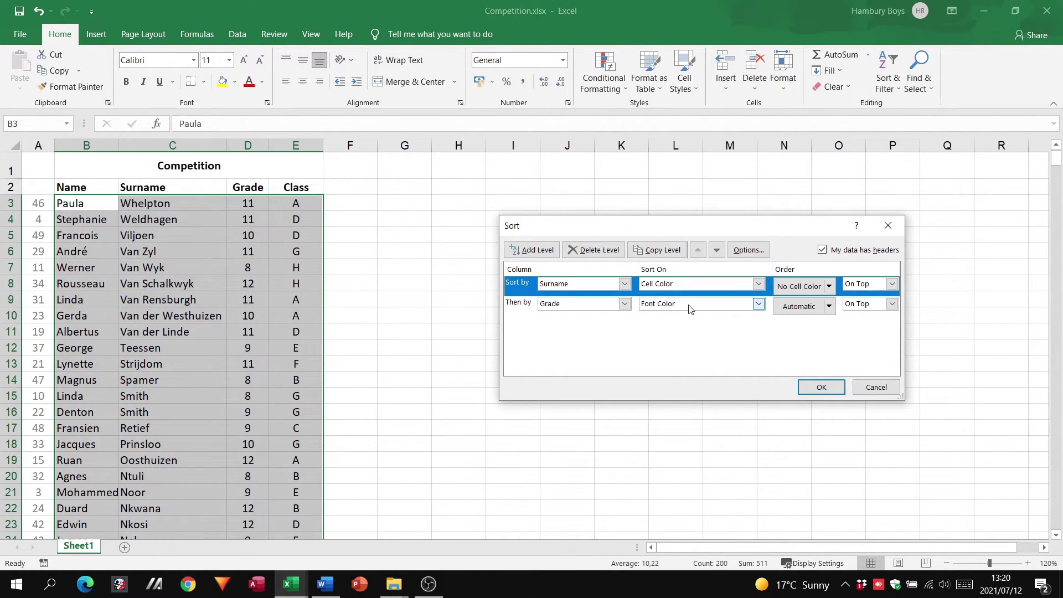
click(809, 306)
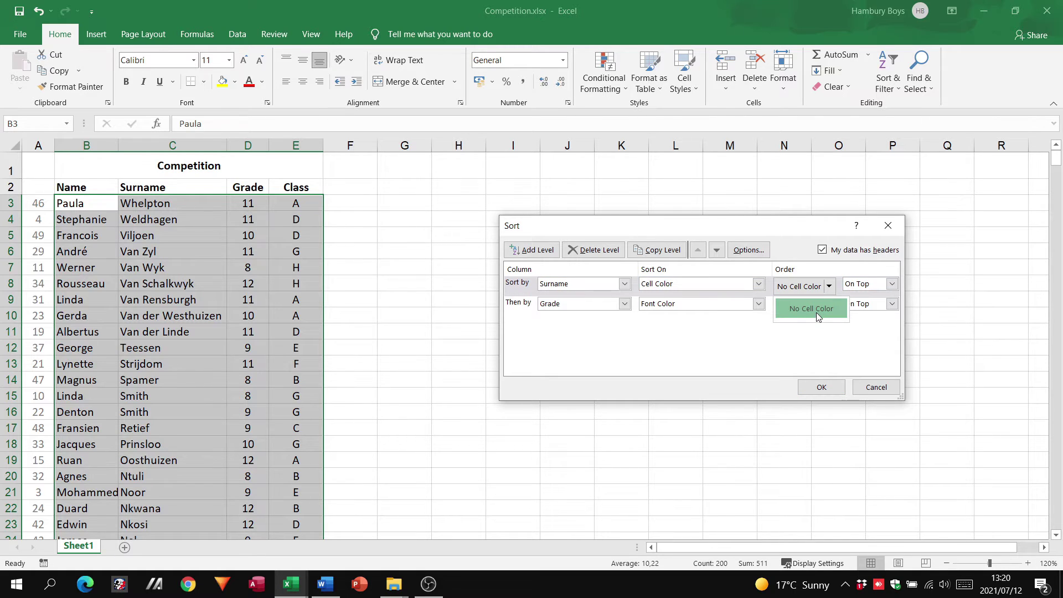
click(828, 307)
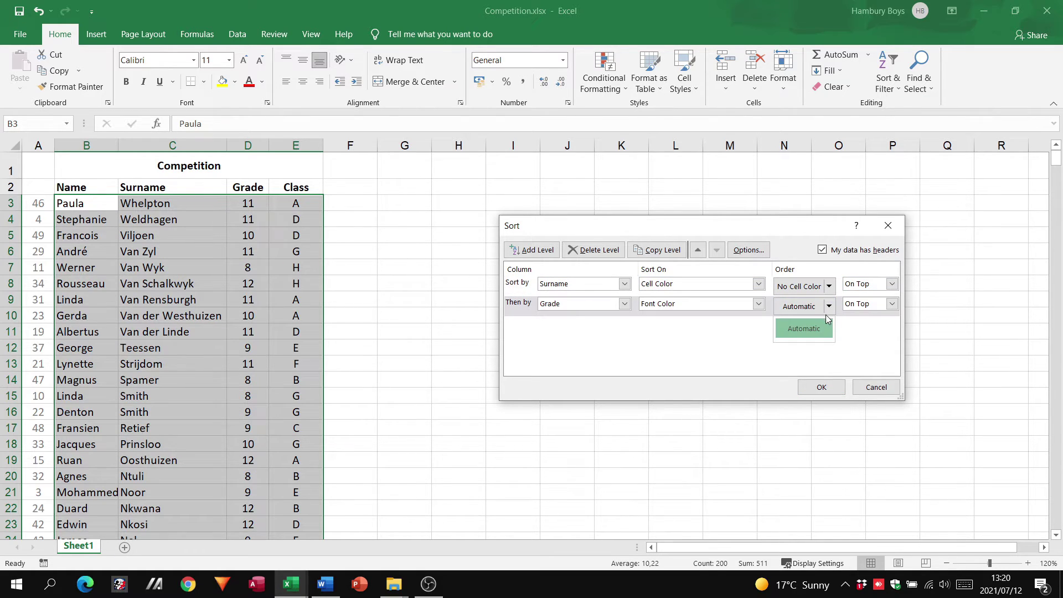
click(744, 334)
click(817, 385)
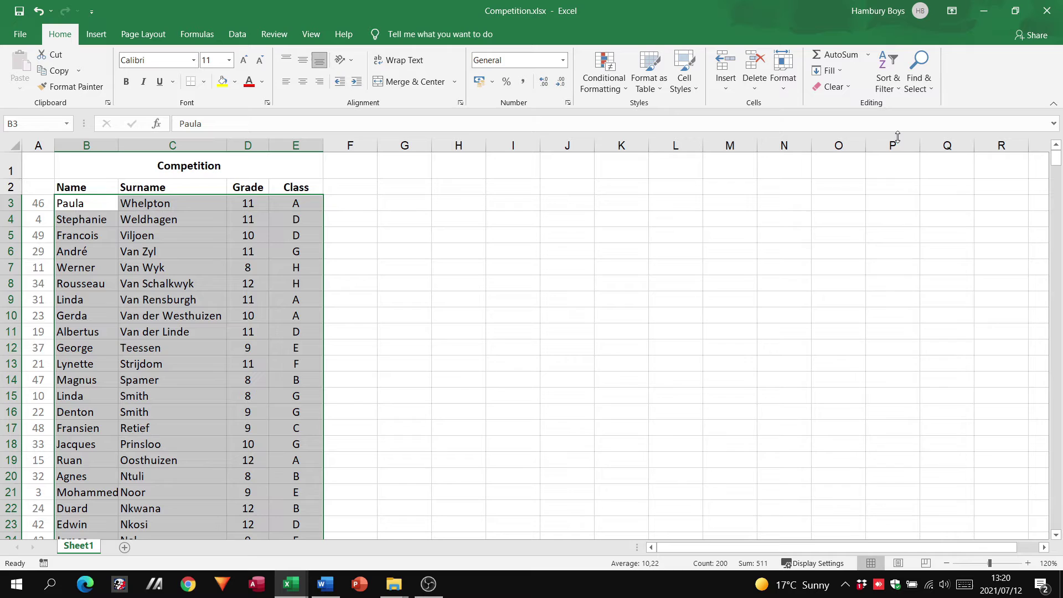
Step: Clear the current selection and reselect the student rows B3:E52
click(246, 228)
click(168, 230)
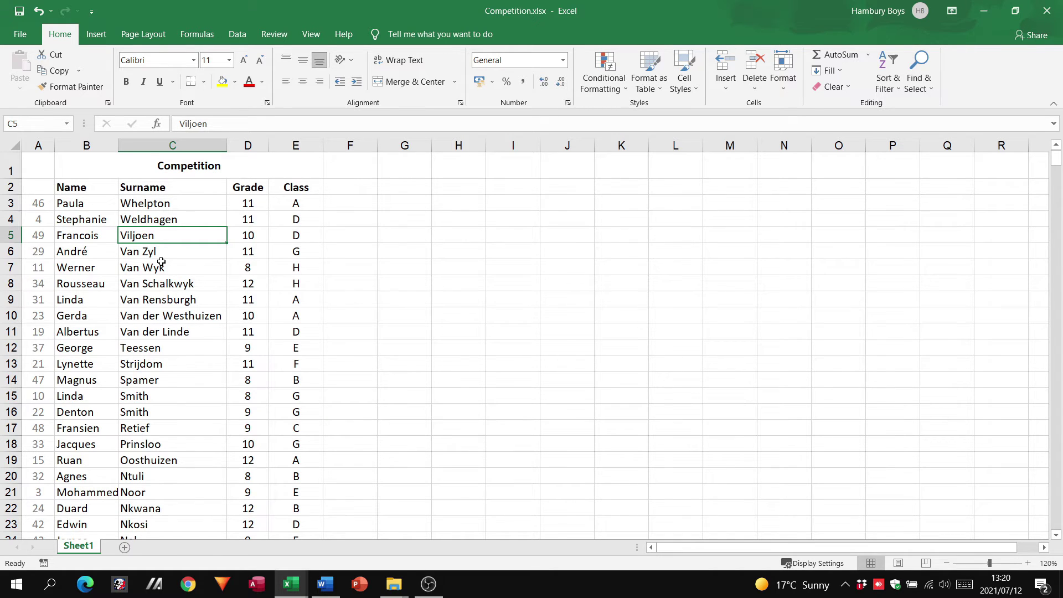
drag(79, 202, 288, 512)
Step: In Custom Sort, delete the existing Grade and Surname sort levels
click(888, 72)
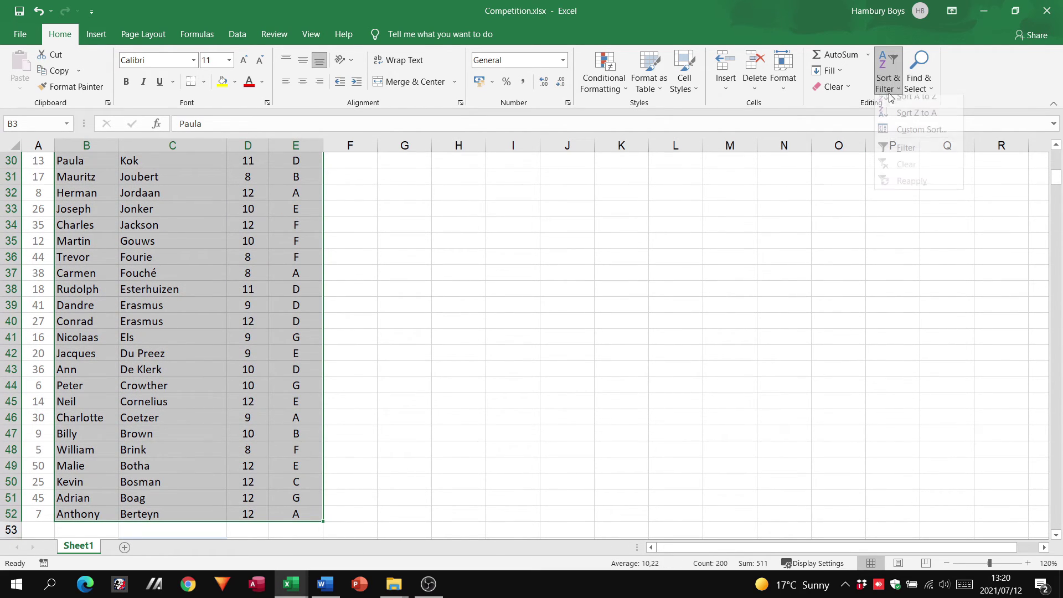
click(908, 138)
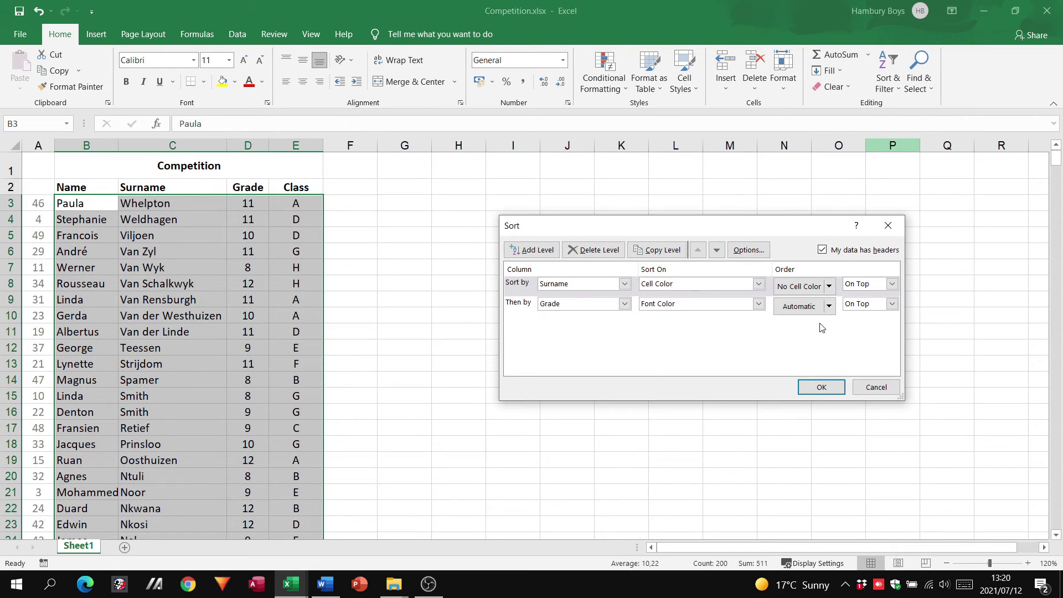
click(519, 304)
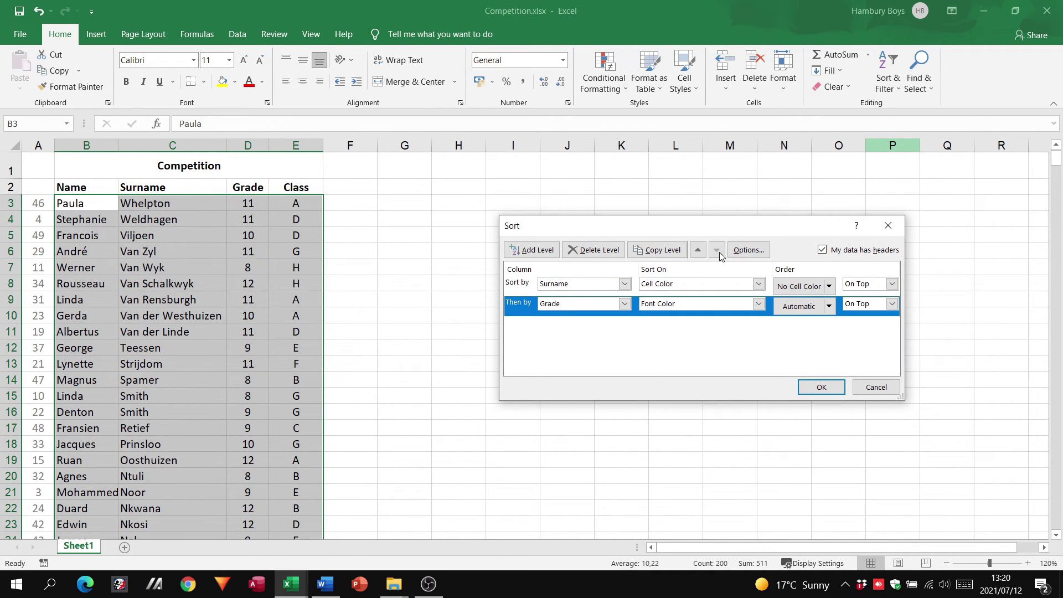
click(594, 250)
click(519, 287)
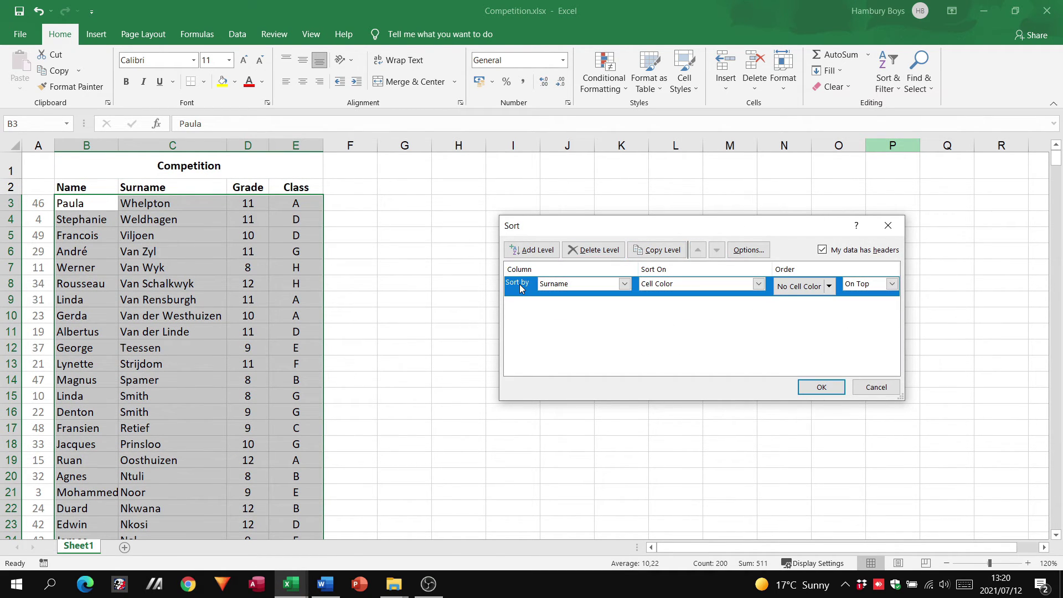
click(592, 251)
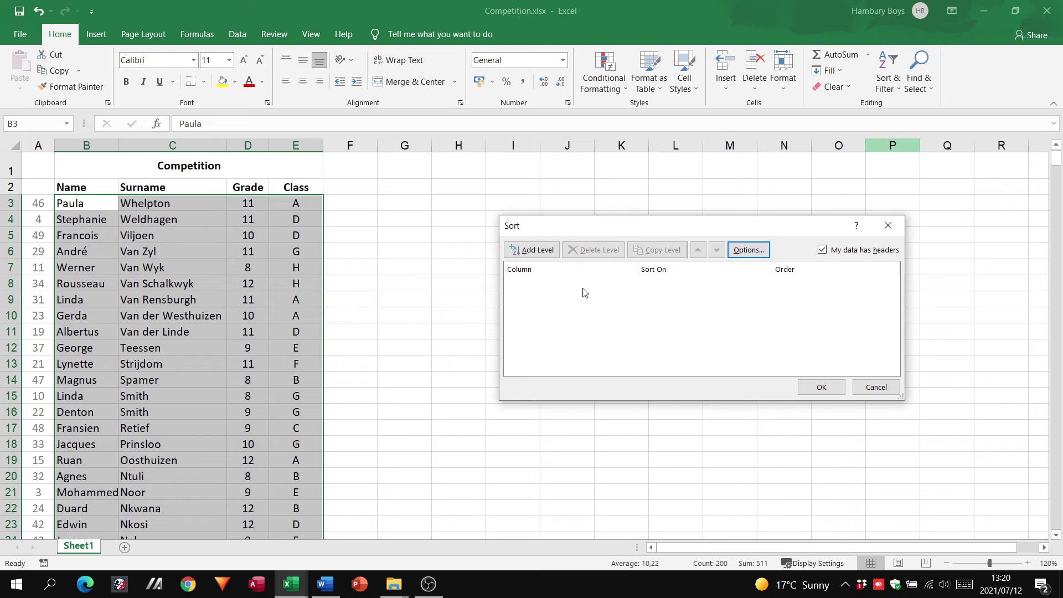
Step: Add a single Grade level on Cell Values, Largest to Smallest, and apply it
click(536, 250)
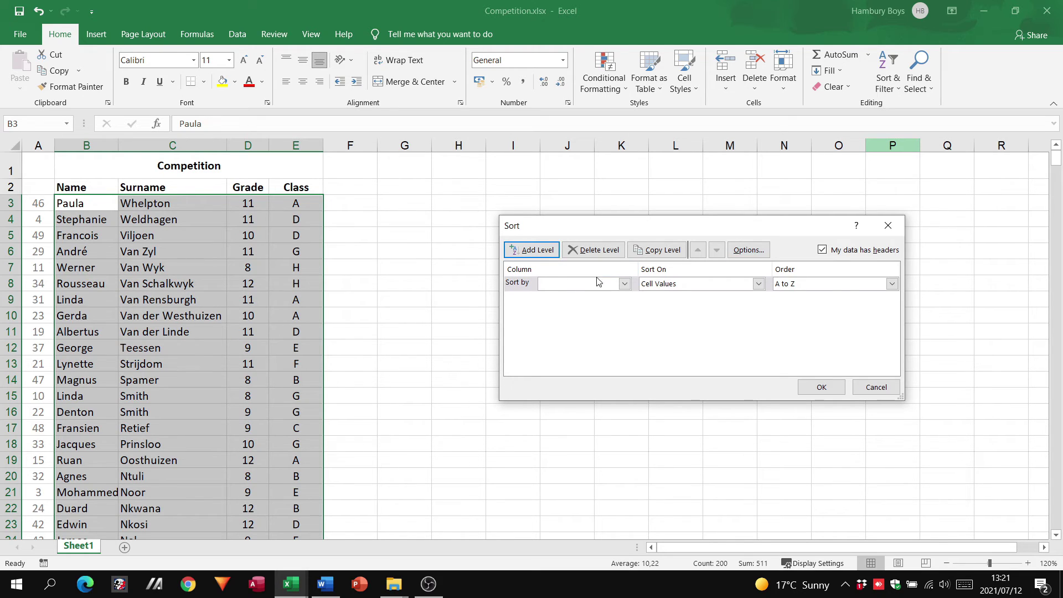
click(624, 284)
click(602, 315)
click(700, 284)
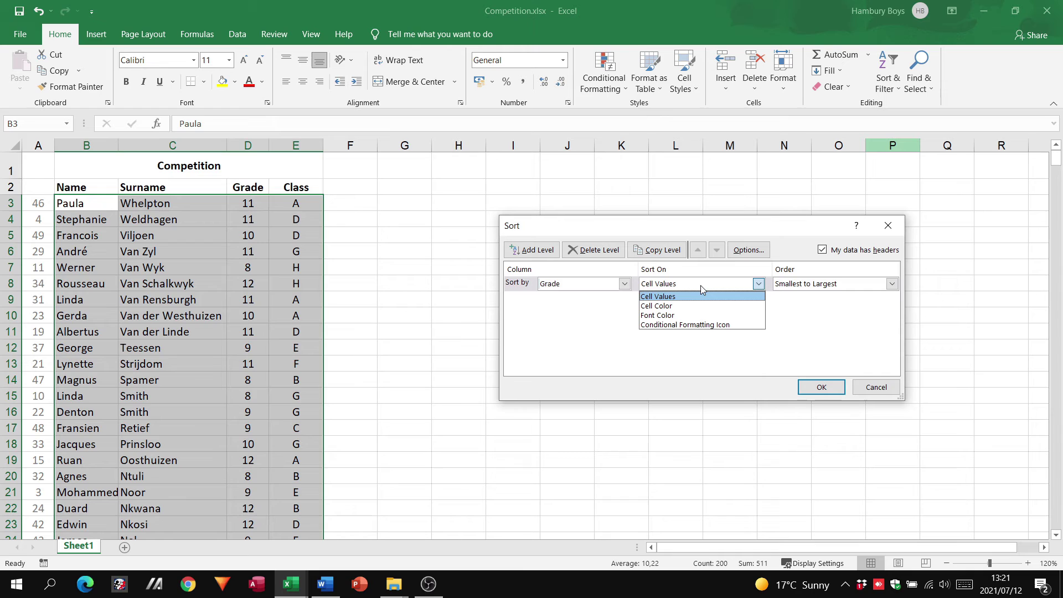
click(862, 287)
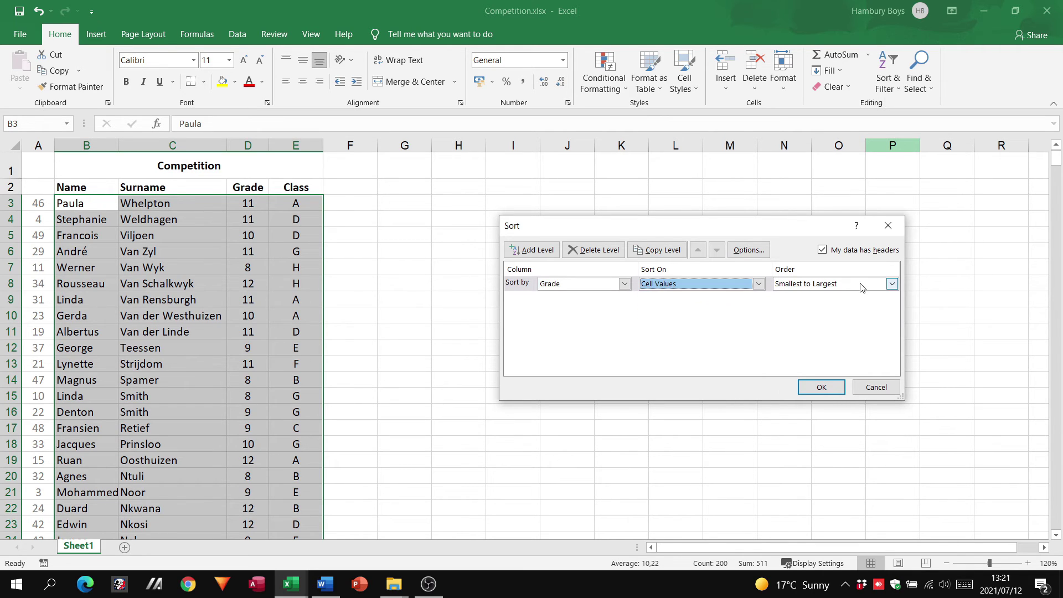
click(861, 284)
click(849, 302)
click(821, 387)
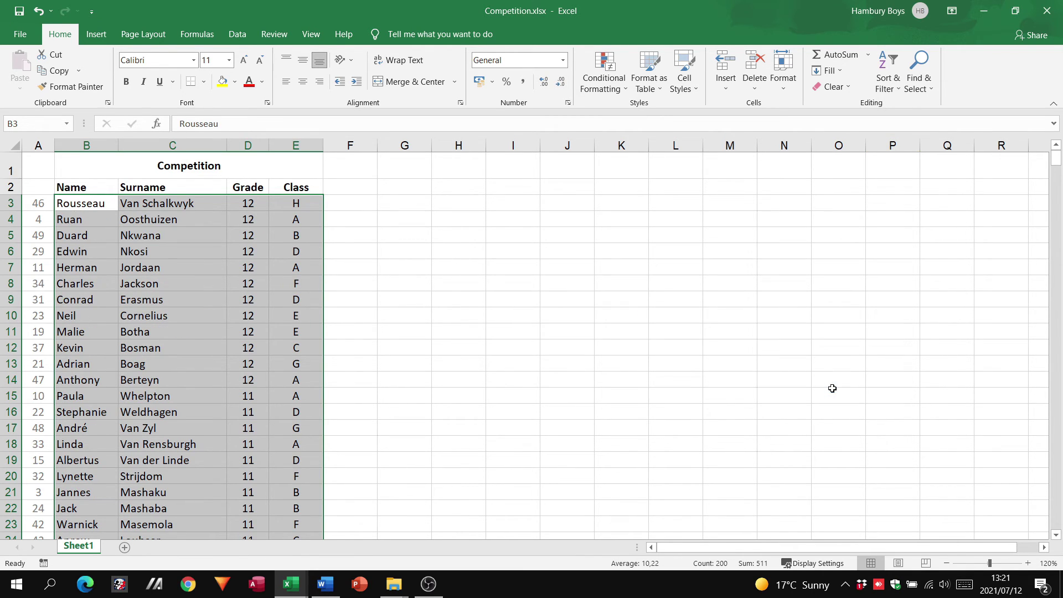